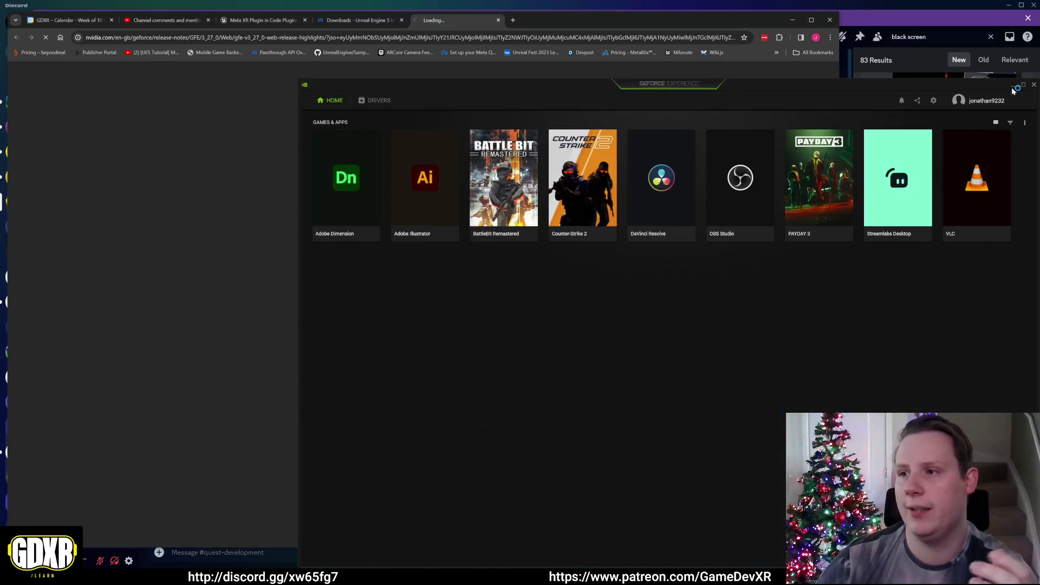
# - Close the GeForce 3.27 release notes, then visit the Meta XR Plugin, Downloads and YouTube Studio comments tabs
pyautogui.click(1034, 85)
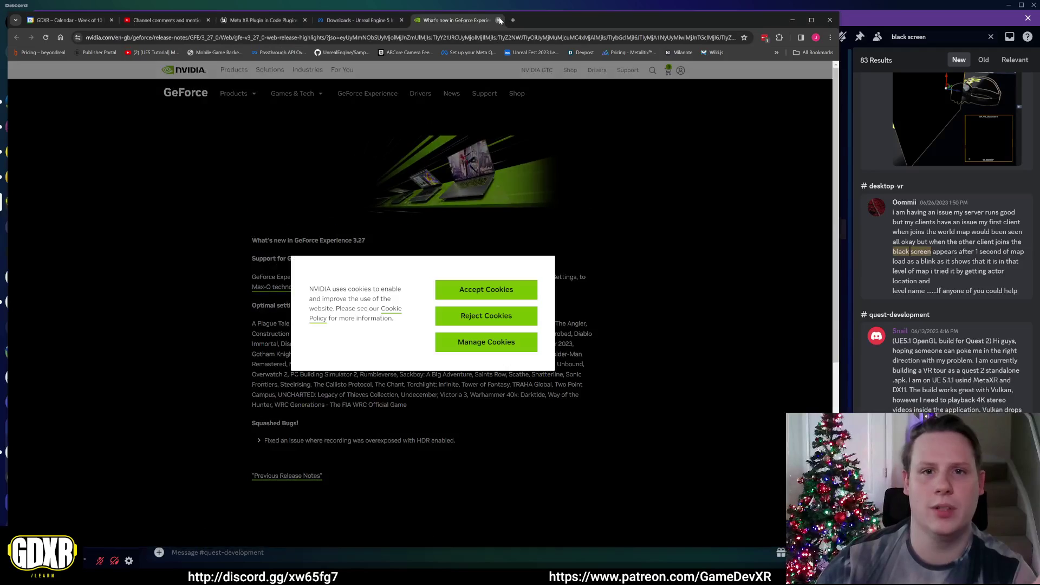
pyautogui.click(498, 20)
pyautogui.click(257, 20)
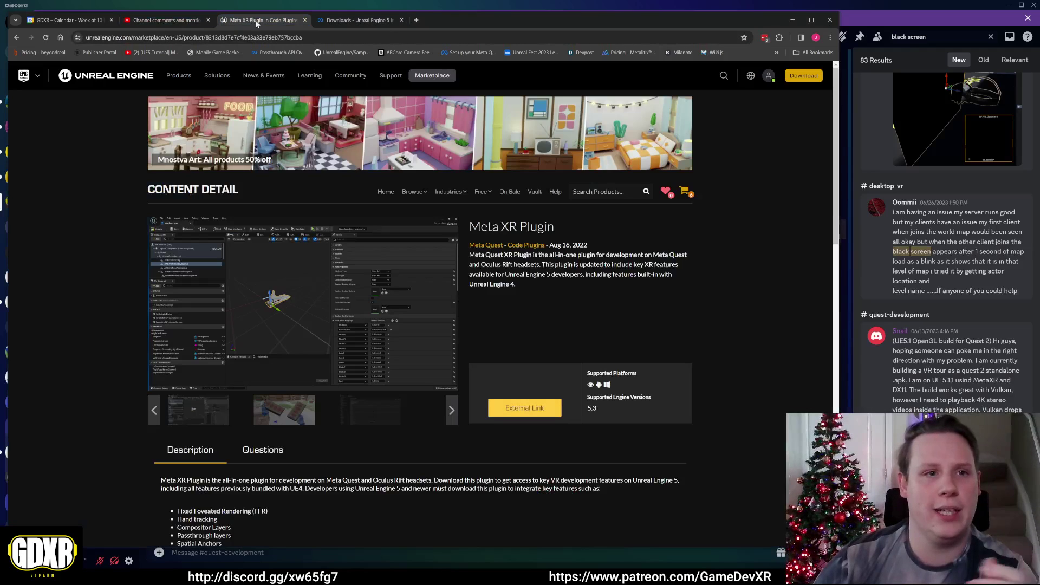
pyautogui.click(361, 20)
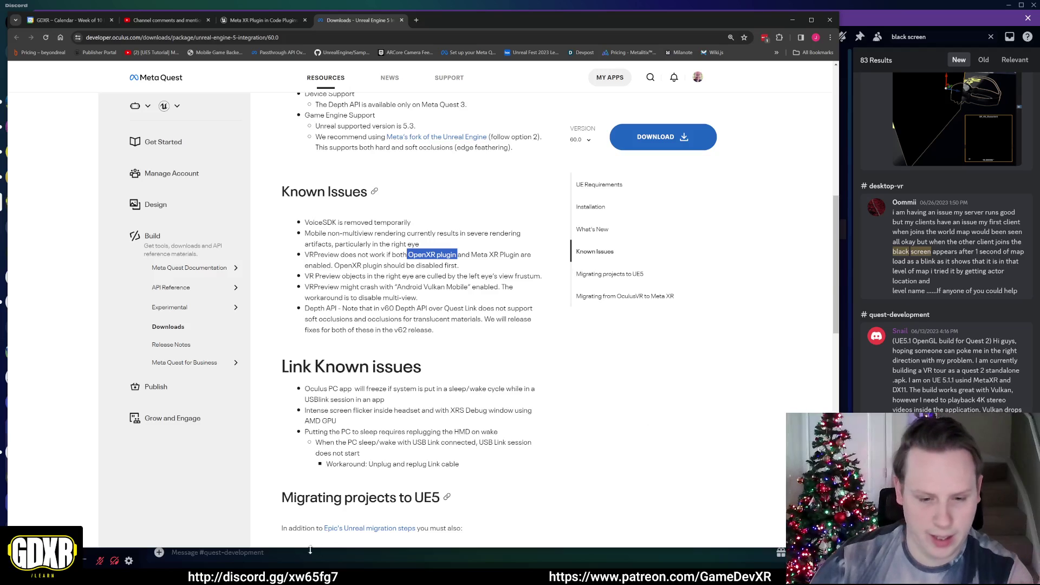
pyautogui.click(165, 20)
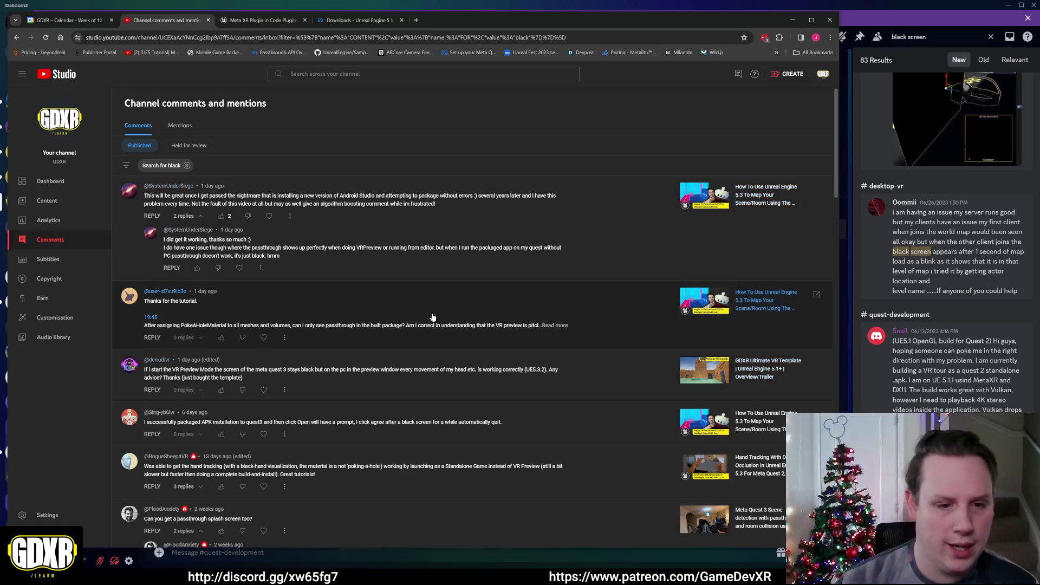
pyautogui.scroll(-15, 516, 234)
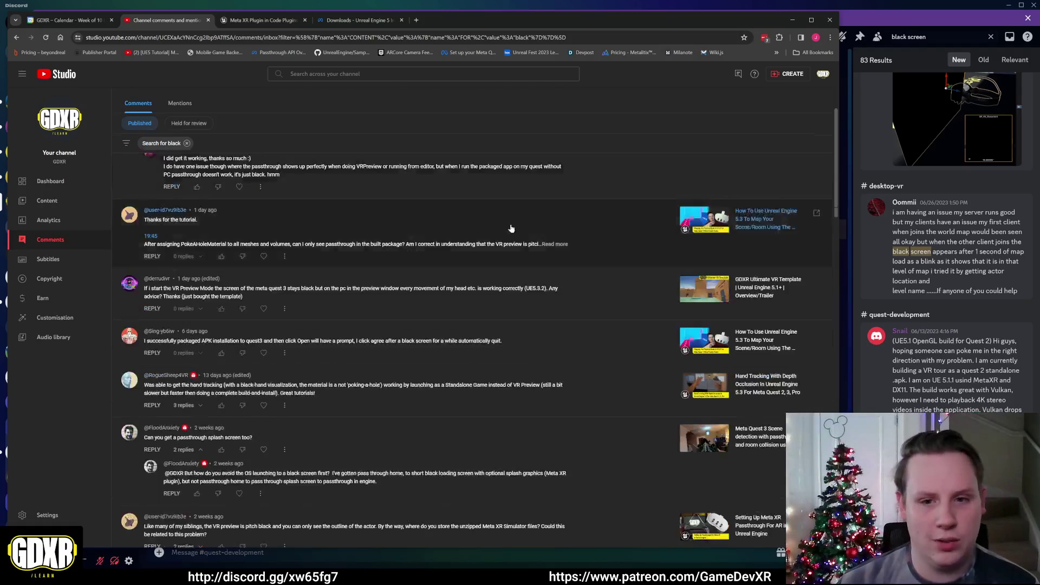
pyautogui.scroll(5, 525, 252)
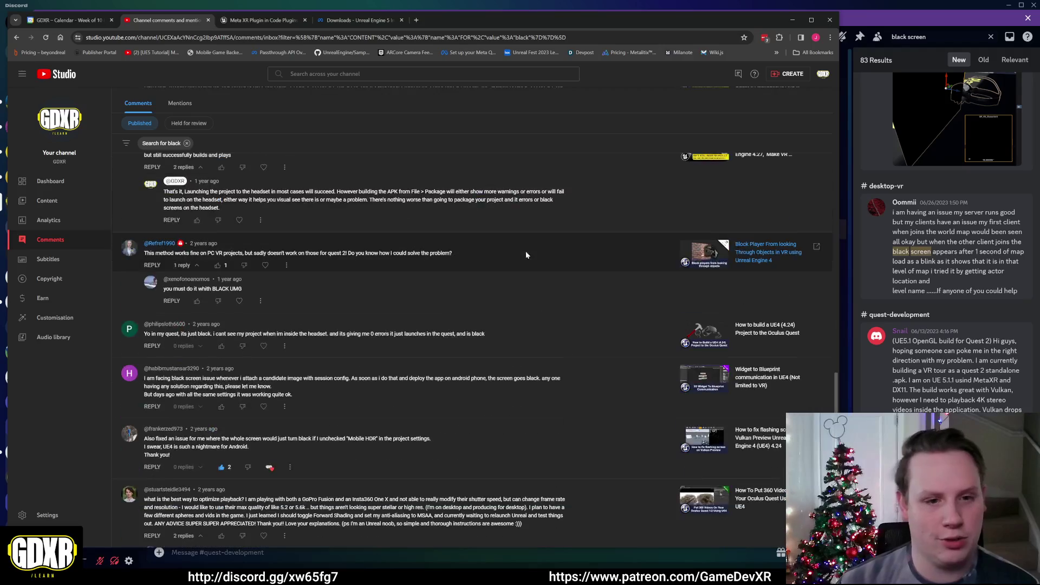
pyautogui.scroll(5, 535, 255)
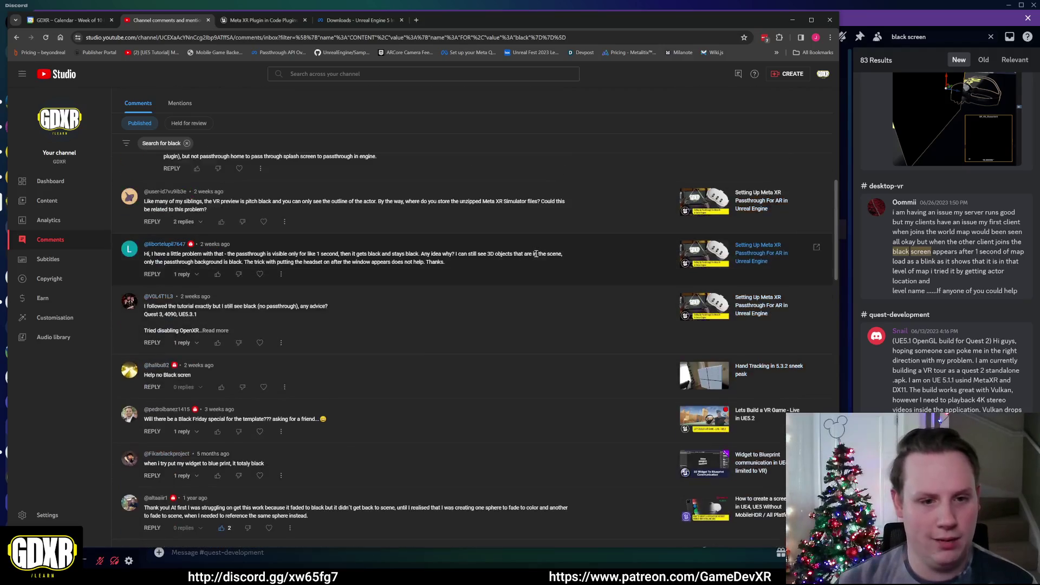
pyautogui.scroll(10, 546, 280)
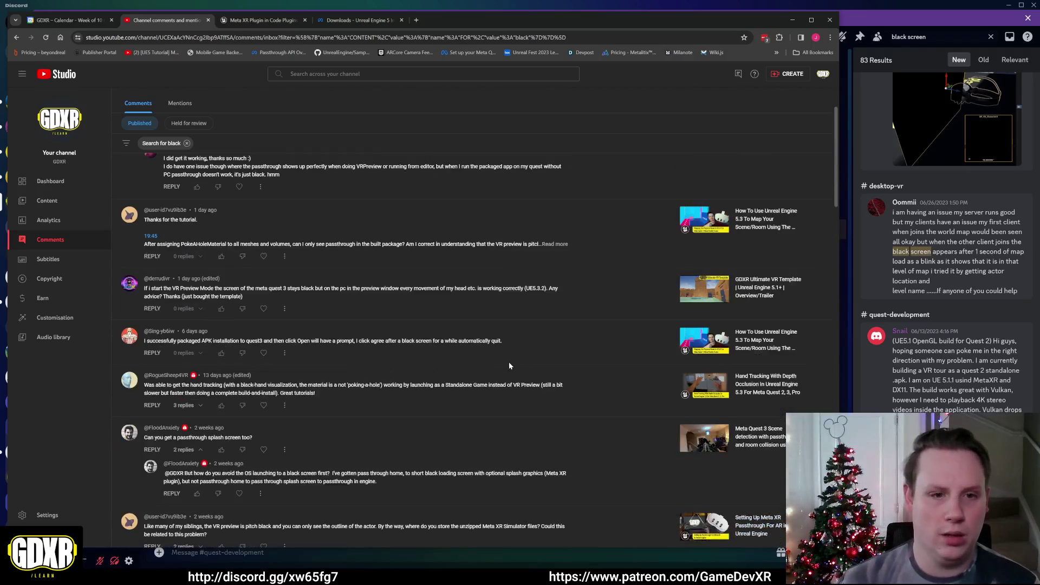
# - Bring Discord's 83 'black screen' search results in the GDXR server forward and scroll through them
pyautogui.click(881, 73)
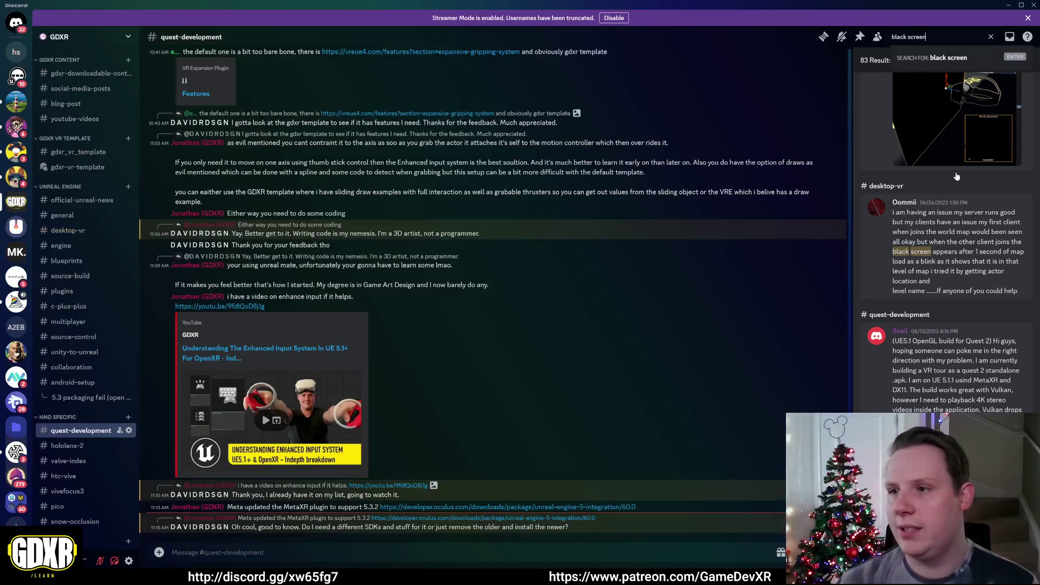
pyautogui.scroll(-3, 957, 178)
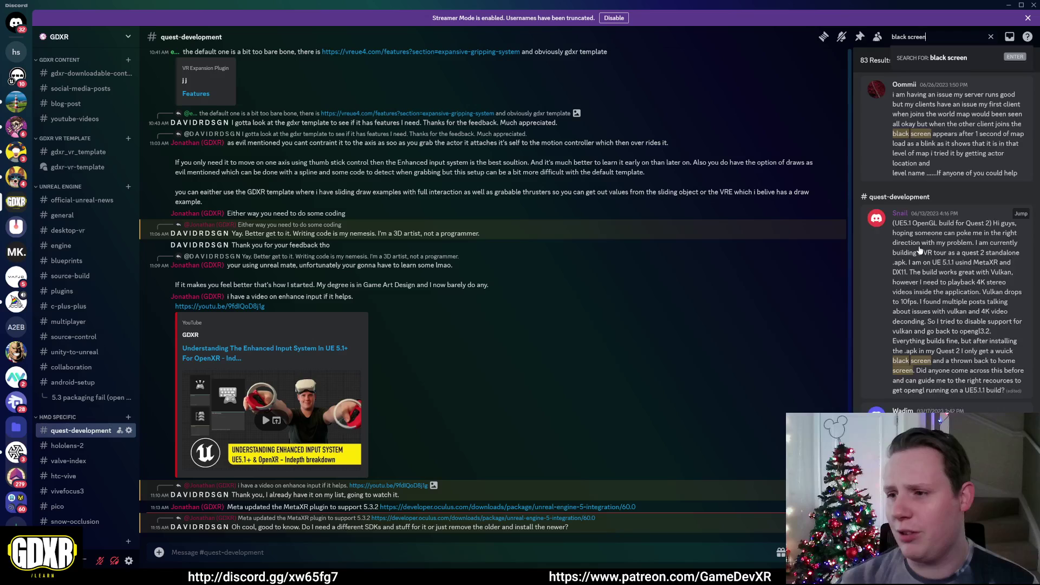
pyautogui.scroll(-5, 948, 244)
pyautogui.scroll(8, 938, 255)
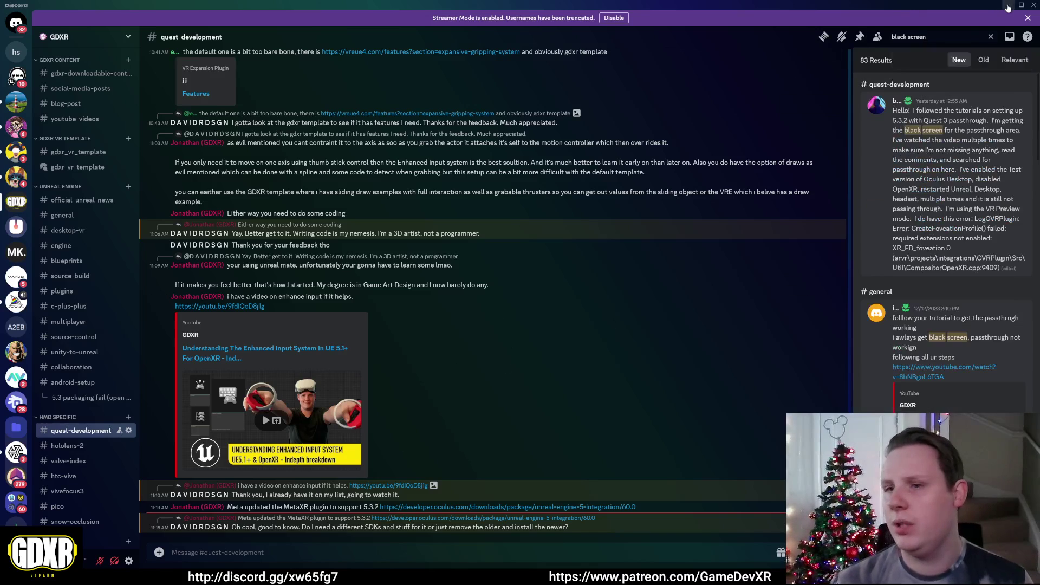
# - Minimize Discord and show the Unreal Engine 5 Integration page in a maximized Chrome window
pyautogui.click(1009, 5)
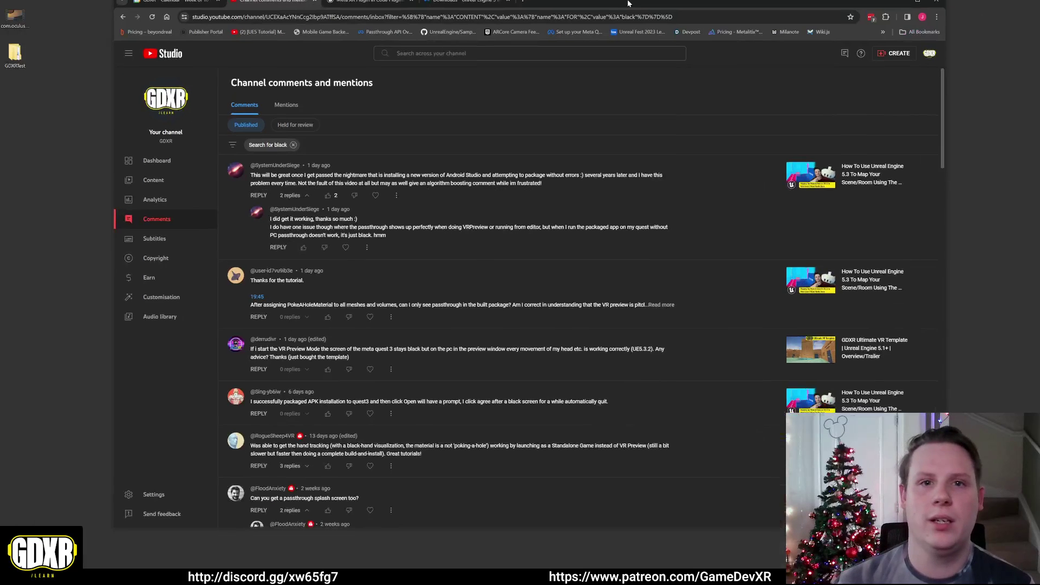
pyautogui.doubleClick(629, 3)
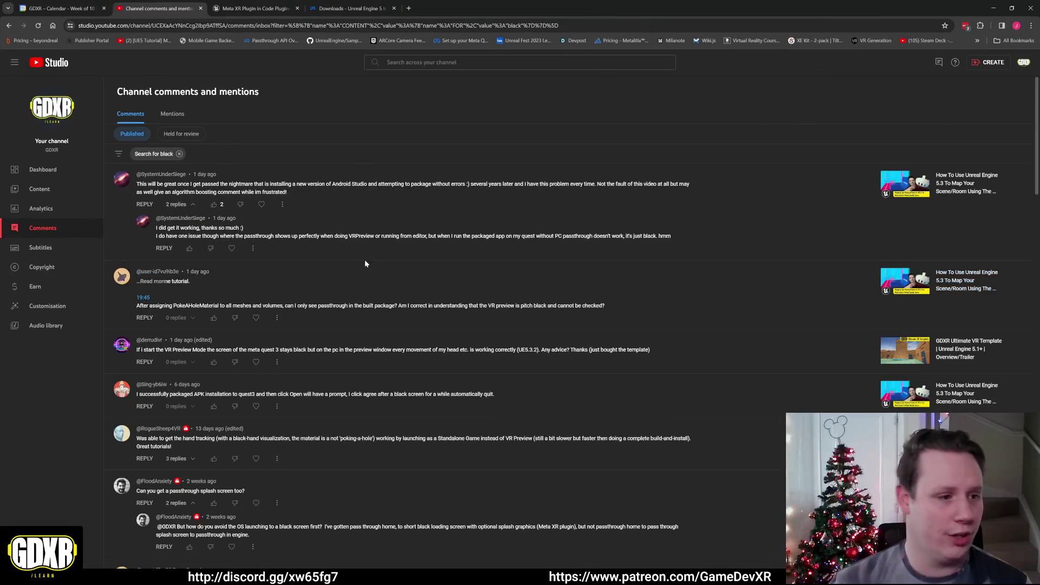
pyautogui.click(337, 11)
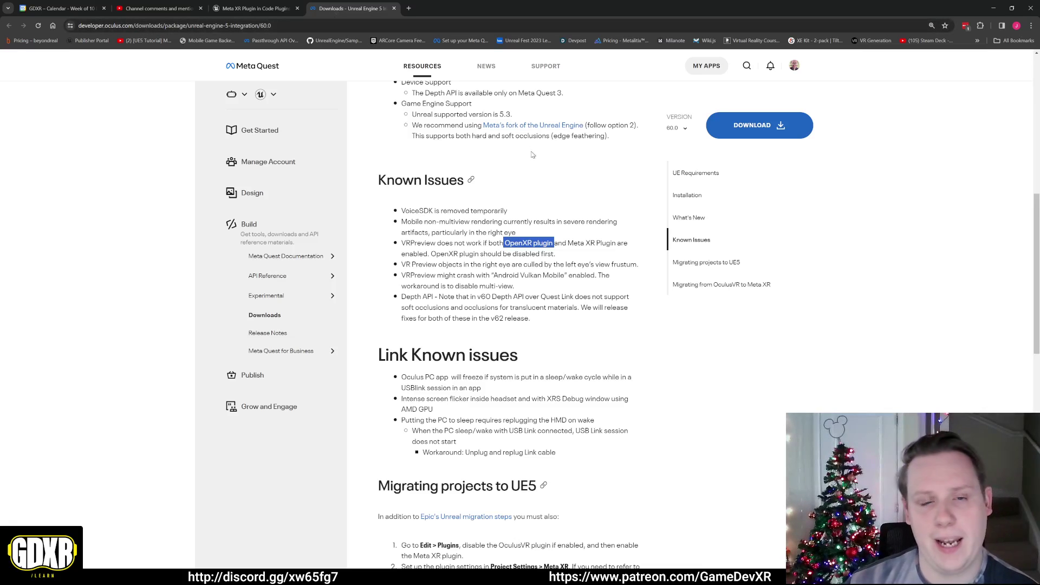
# - Highlight the publish date and UE 5.3.2 requirement, then scroll down to Known Issues
pyautogui.scroll(5, 613, 183)
pyautogui.scroll(3, 610, 180)
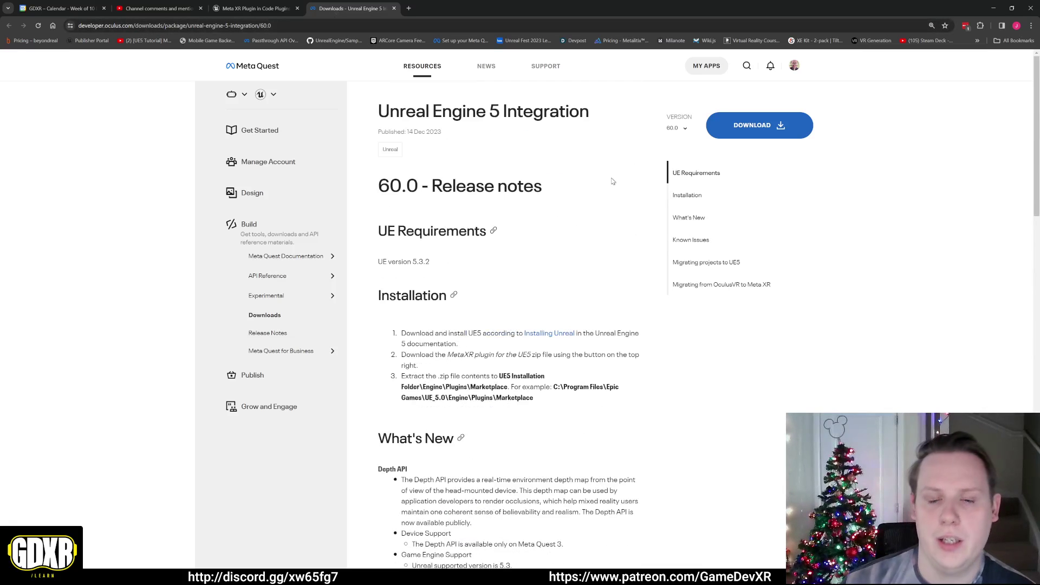
pyautogui.moveTo(408, 131); pyautogui.dragTo(443, 132)
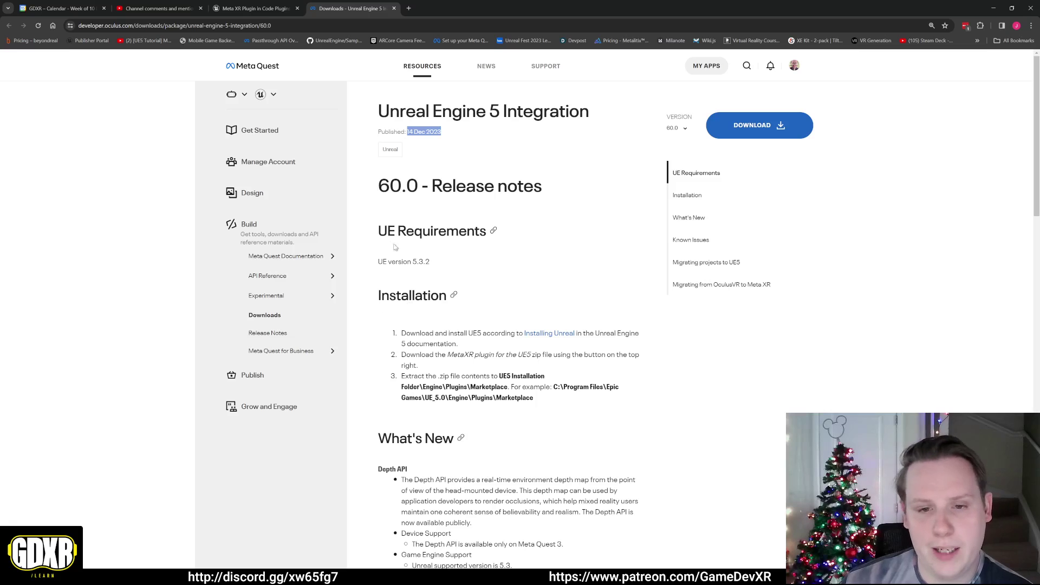
pyautogui.moveTo(379, 230); pyautogui.dragTo(472, 295)
pyautogui.scroll(-6, 472, 295)
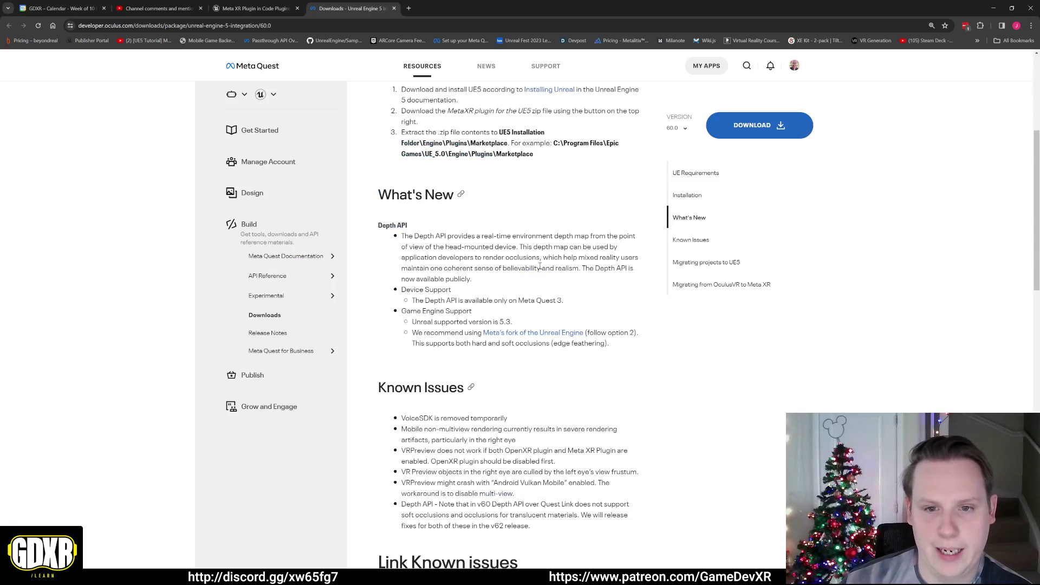
pyautogui.scroll(-3, 390, 217)
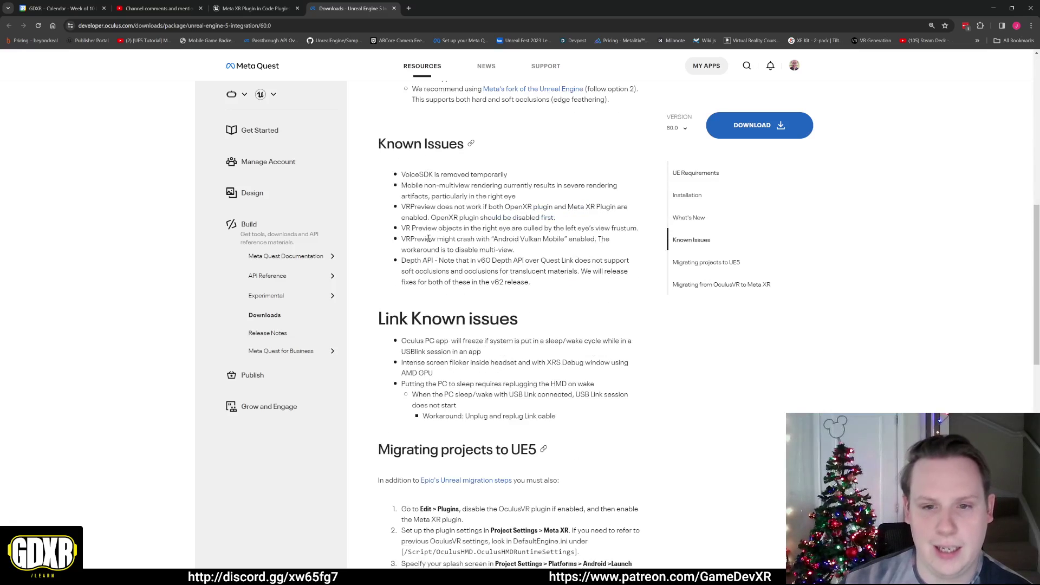
# - Select the Known Issues bullet about VRPreview failing with both OpenXR and Meta XR plugins enabled
pyautogui.moveTo(400, 208); pyautogui.dragTo(566, 219)
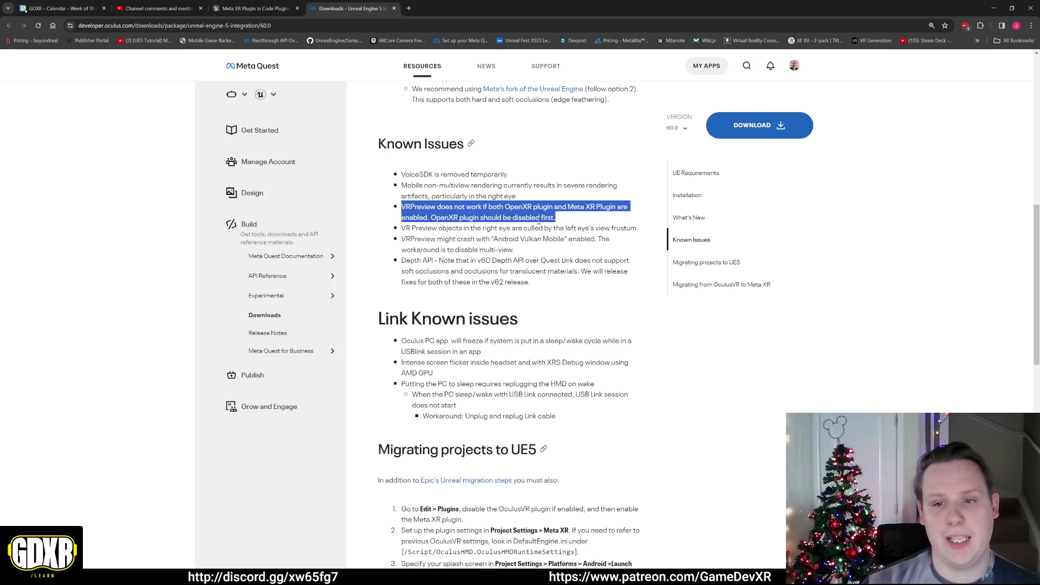
pyautogui.click(568, 219)
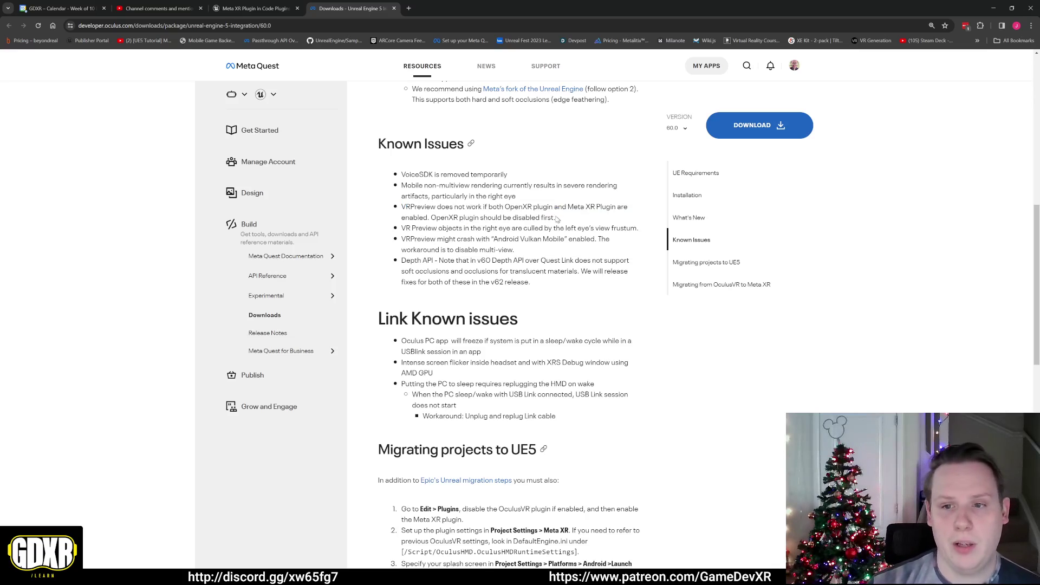
pyautogui.moveTo(558, 220); pyautogui.dragTo(402, 215)
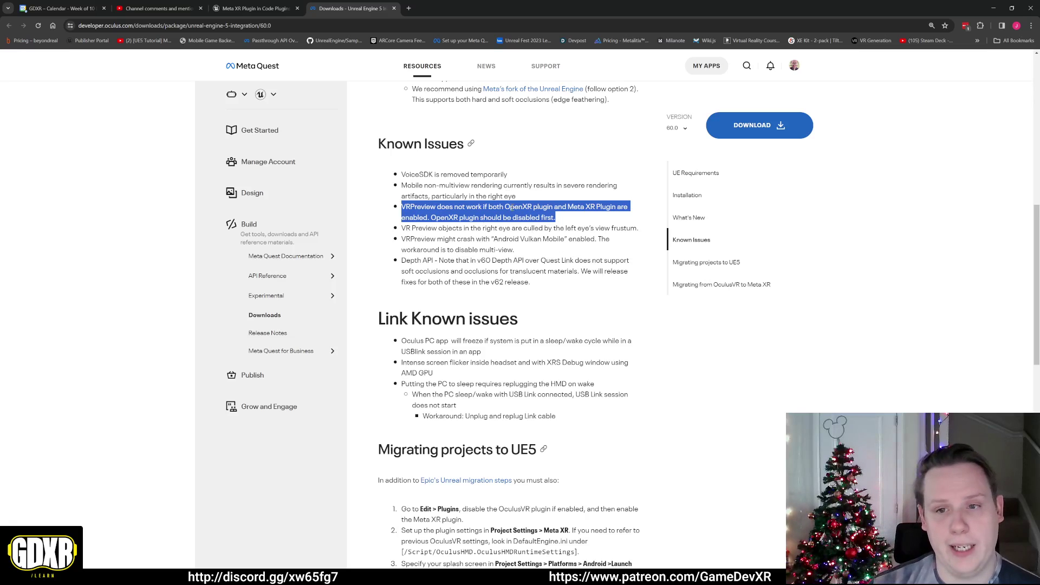
# - Open Unreal's Plugins window filtered to installed Virtual Reality plugins, showing Meta XR 1.88.0
pyautogui.hotkey('alt', 'Tab')
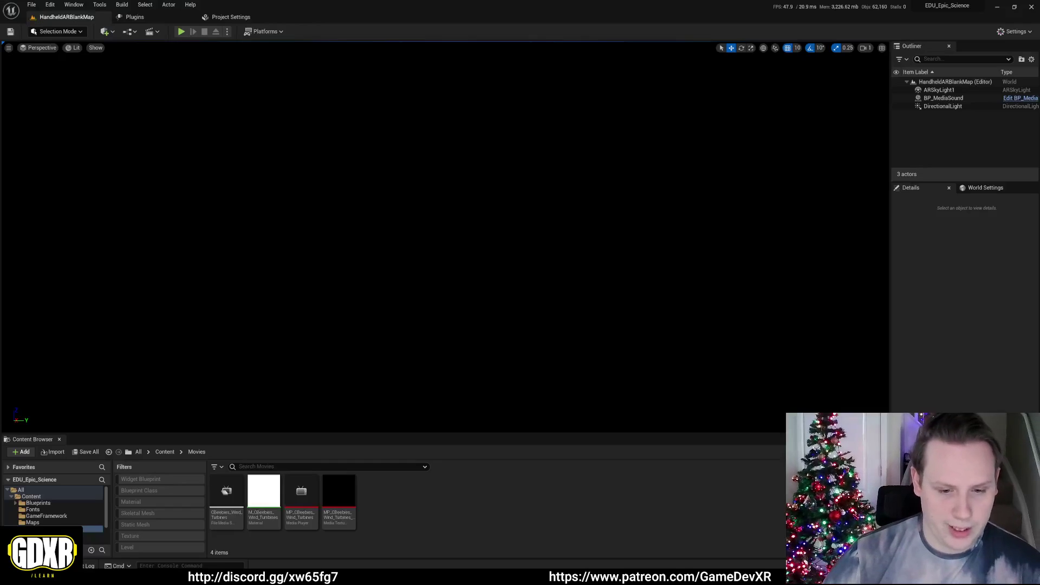
pyautogui.click(135, 17)
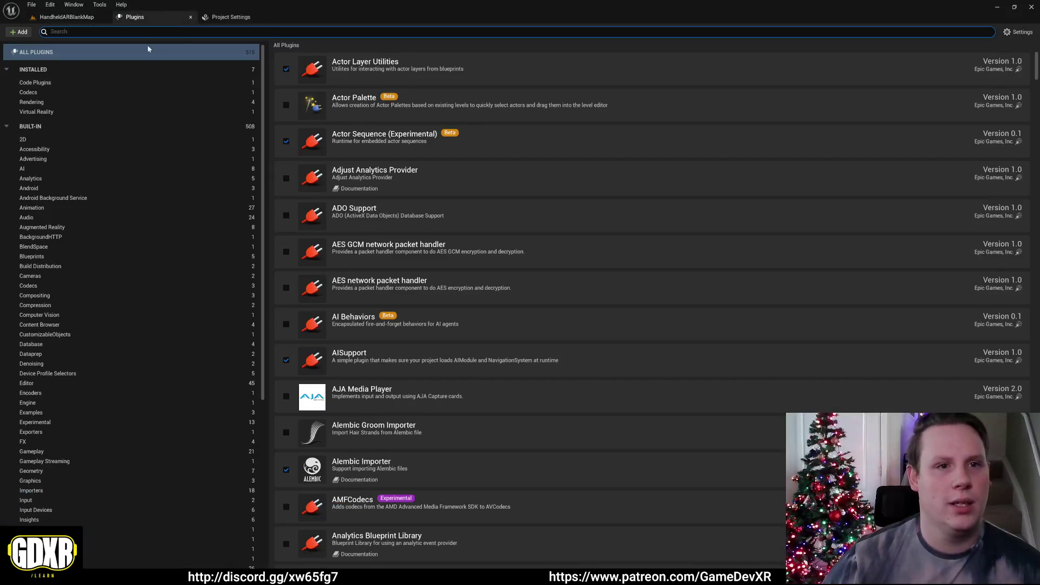
pyautogui.click(111, 113)
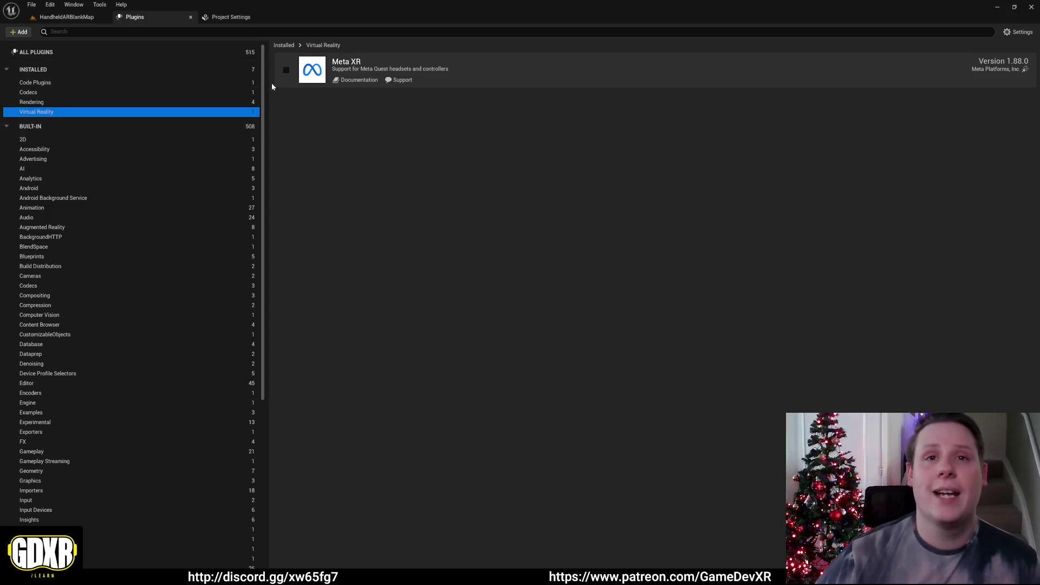
pyautogui.scroll(-8, 220, 189)
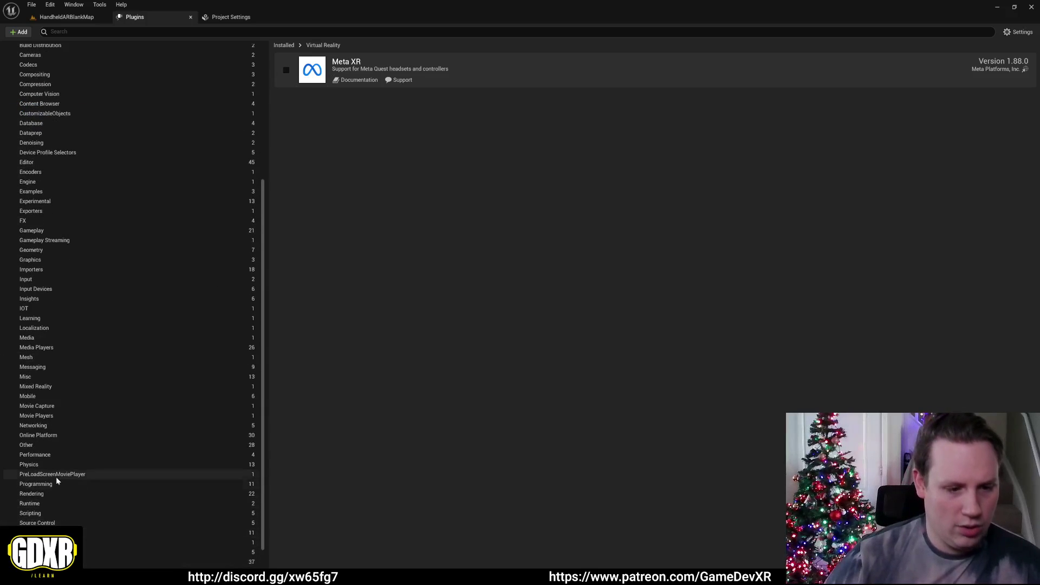
# - Browse the Mixed Reality and built-in Virtual Reality plugins, then go back to the HandheldARBlankMap level
pyautogui.click(47, 385)
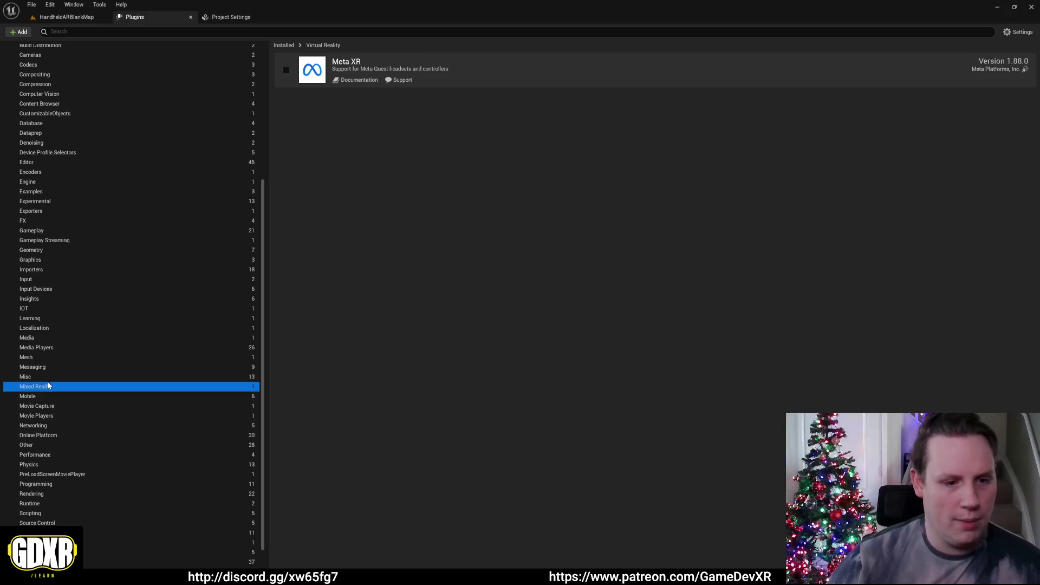
pyautogui.scroll(-1, 135, 461)
pyautogui.click(44, 545)
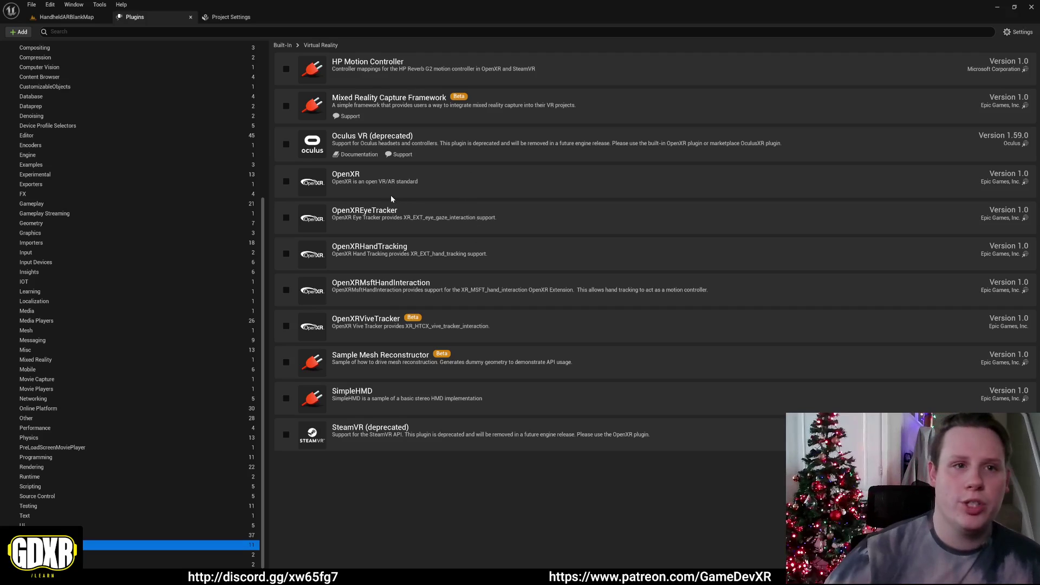
pyautogui.click(67, 17)
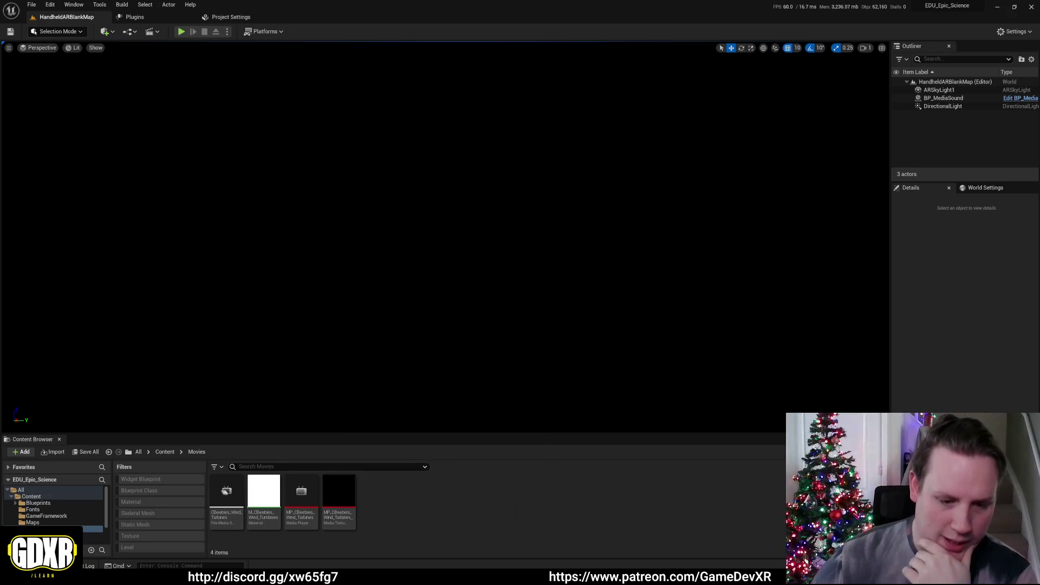
# - Switch from the Unreal Editor back to Chrome's Meta Quest v60.0 Known Issues page
pyautogui.hotkey('alt', 'Tab')
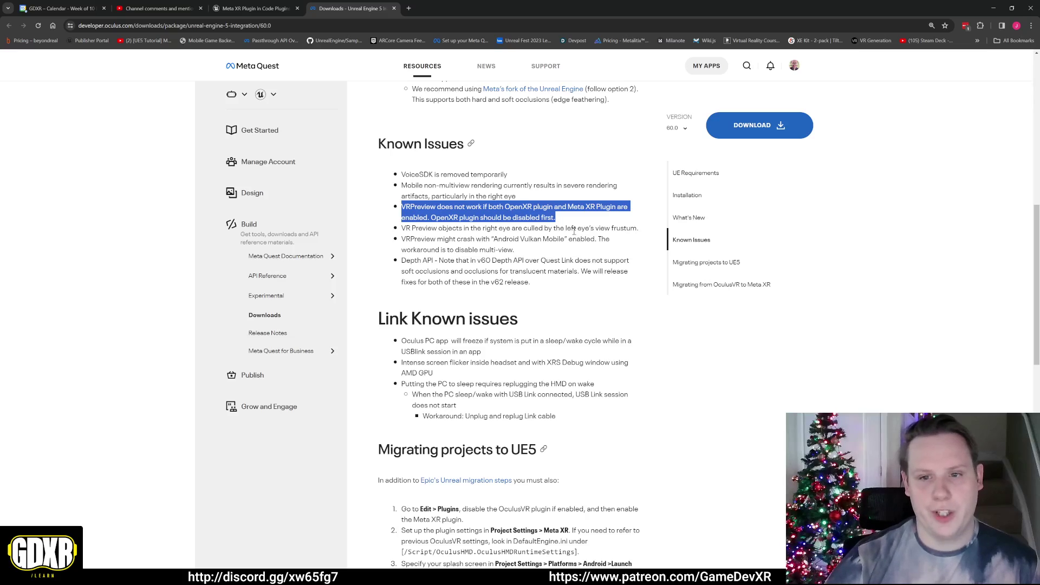
# - Select text in the release notes and scroll up to the 60.0 Release notes heading
pyautogui.scroll(5, 660, 311)
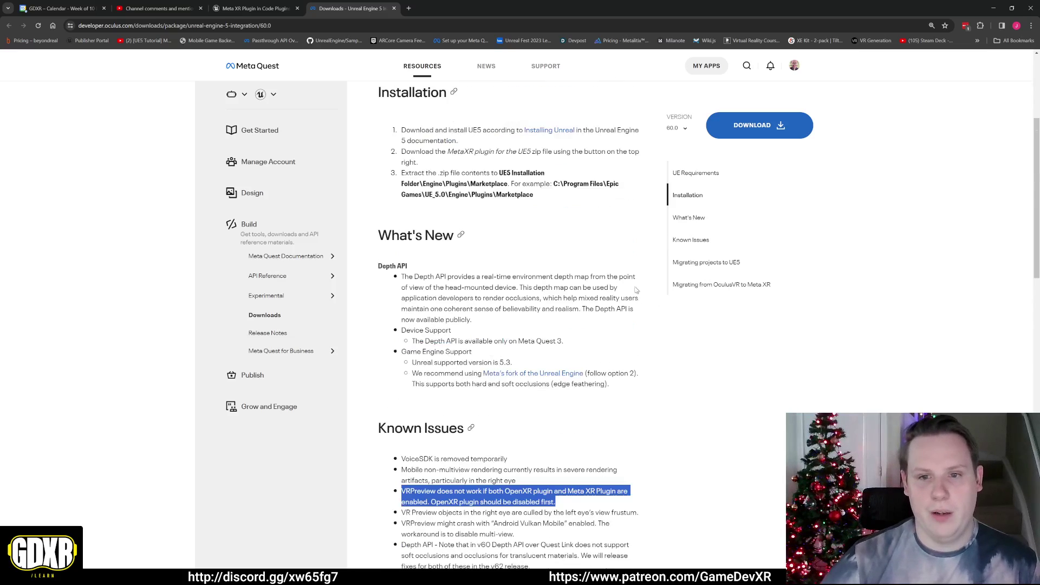
pyautogui.scroll(-5, 612, 254)
pyautogui.scroll(-1, 547, 264)
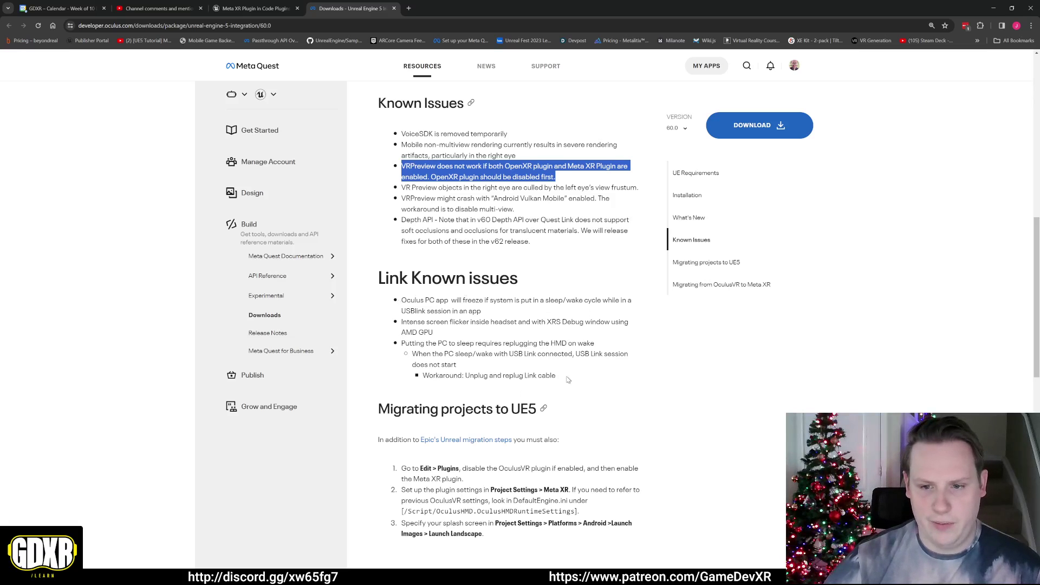
pyautogui.moveTo(568, 379); pyautogui.dragTo(377, 210)
pyautogui.scroll(5, 378, 277)
pyautogui.scroll(2, 382, 269)
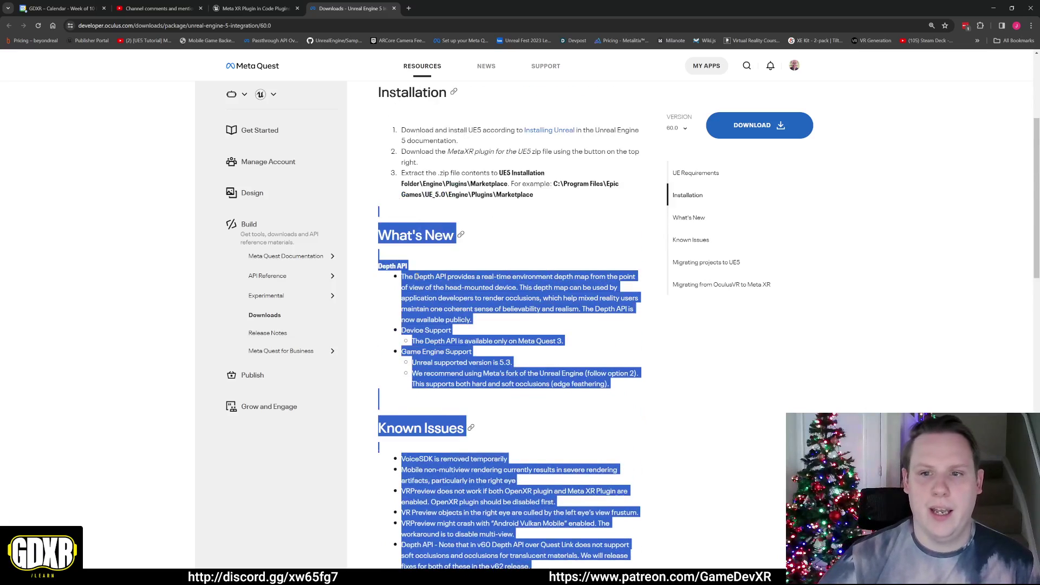
pyautogui.scroll(2, 414, 277)
# - Highlight installation step 3 on extracting the zip, then the 'UE version 5.3.2' requirement
pyautogui.click(547, 322)
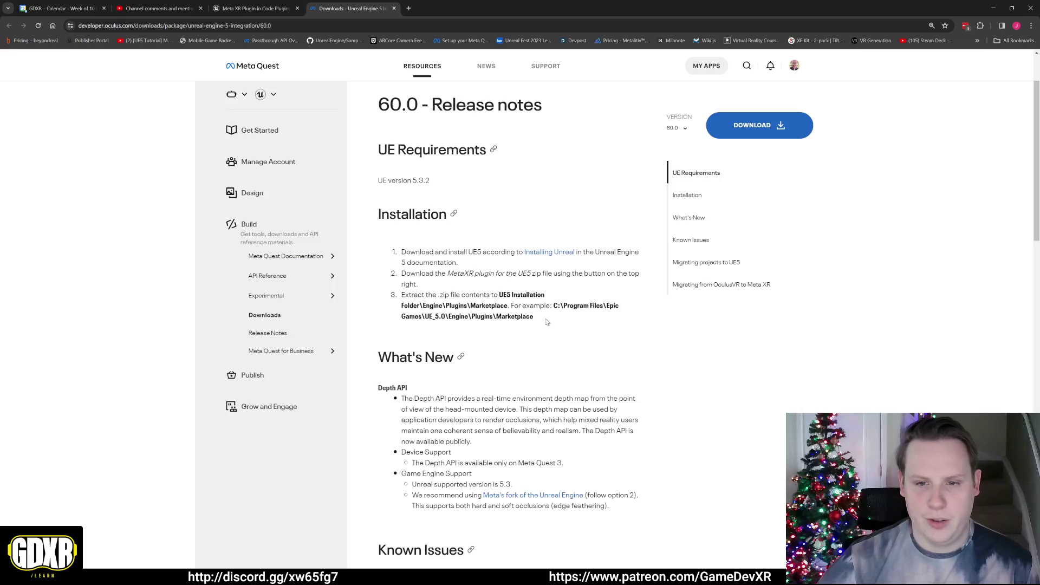
pyautogui.moveTo(547, 322); pyautogui.dragTo(393, 296)
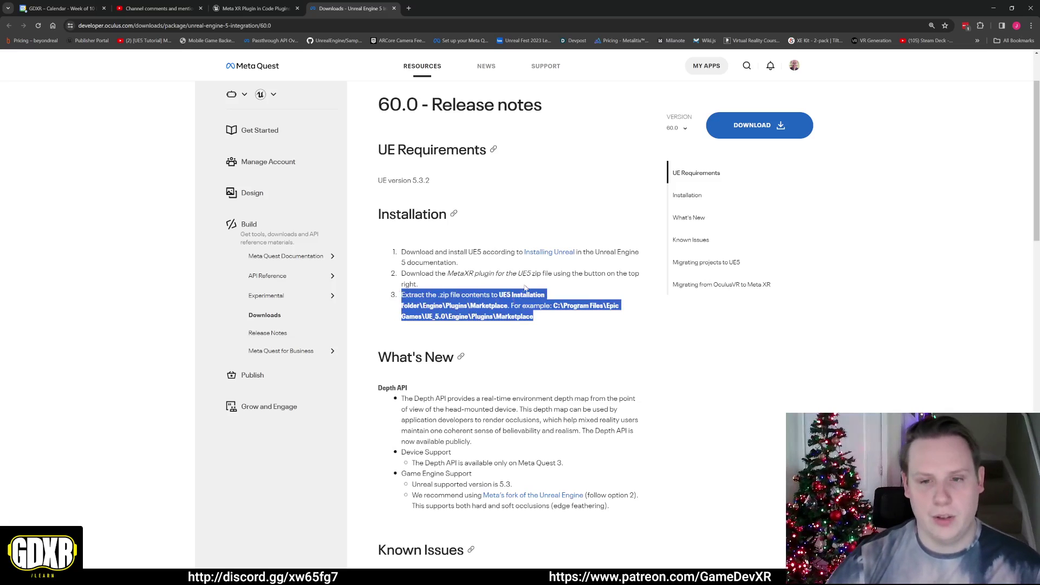
pyautogui.scroll(2, 534, 271)
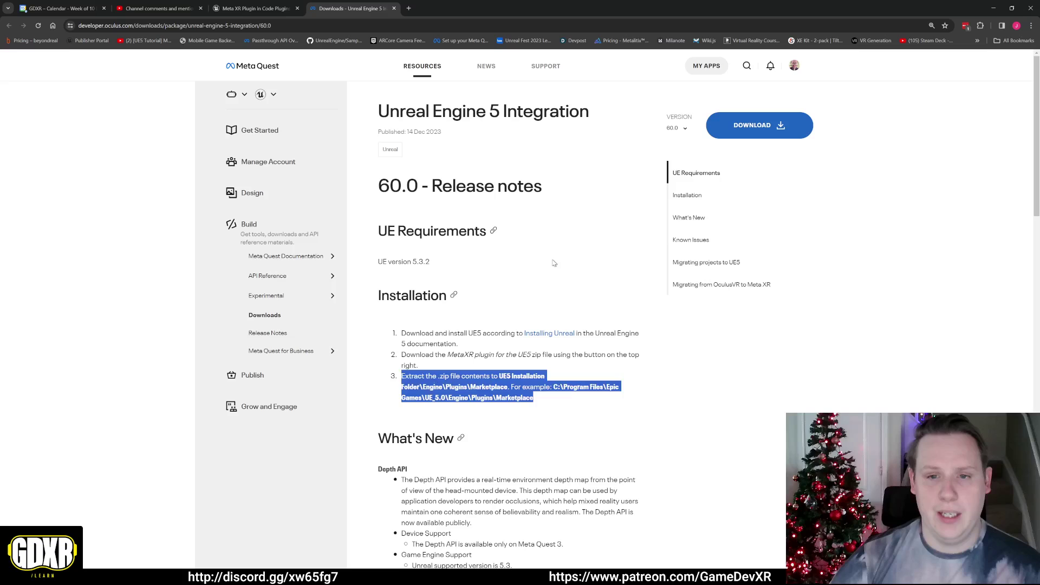
pyautogui.moveTo(555, 264); pyautogui.dragTo(378, 267)
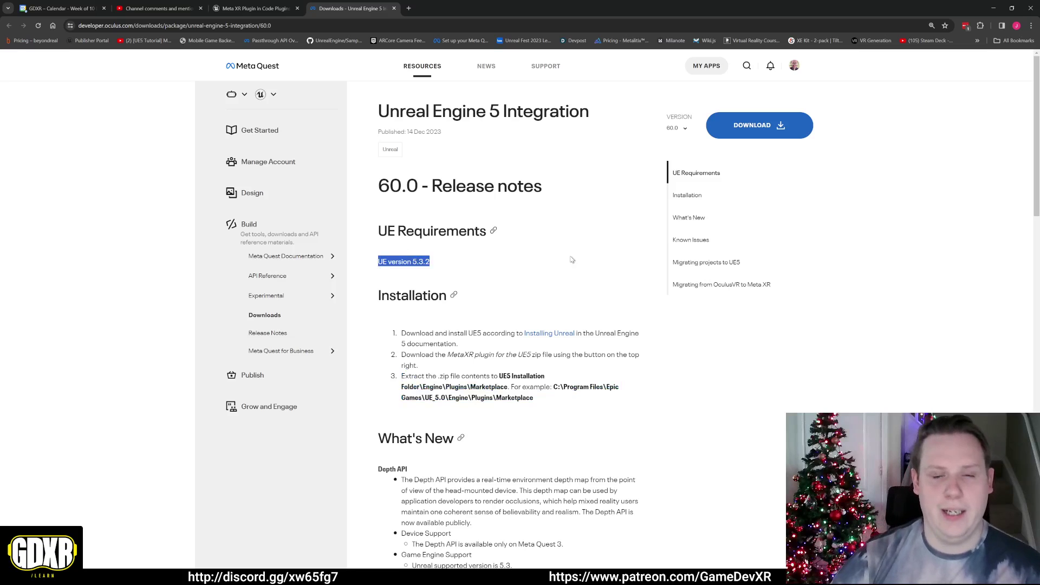